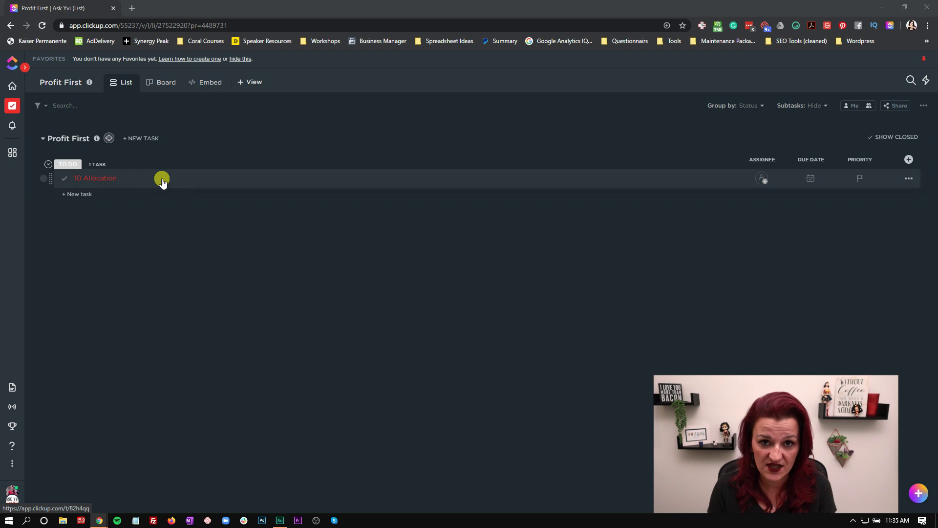
Open the 10 Allocation task and give it a due date of July 10, 2020
left_click(105, 178)
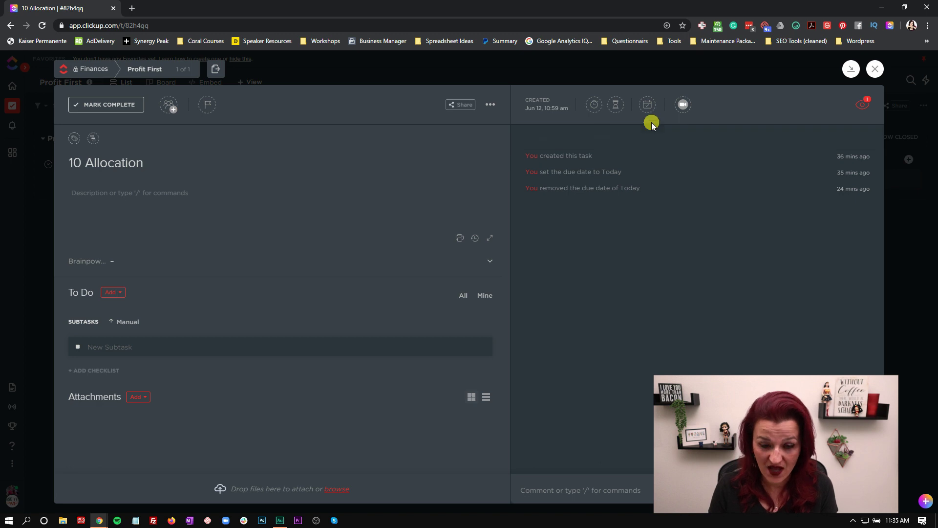
left_click(647, 106)
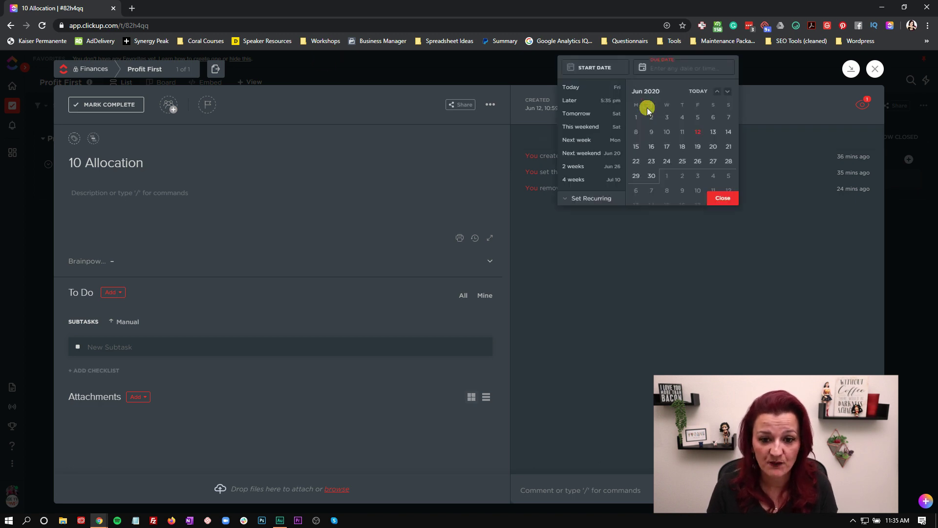
scroll(662, 131, "down", 3)
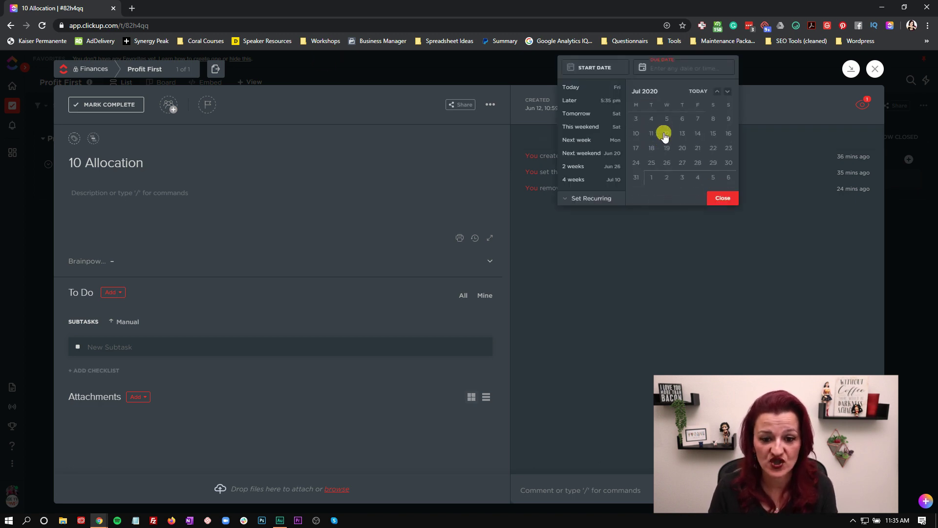
left_click(666, 141)
left_click(717, 92)
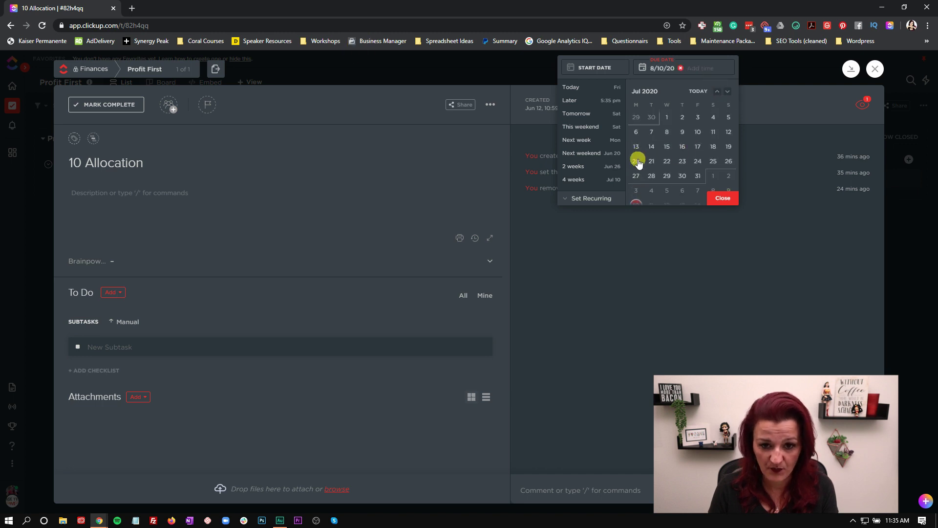
left_click(699, 135)
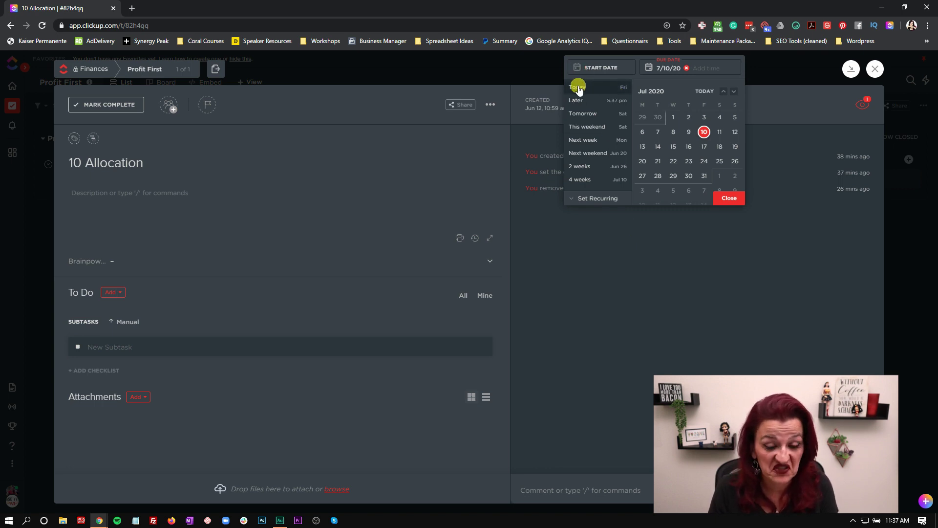
Restore the due date to July 10, 2020 after trying a preset, then bring up recurrence settings
left_click(598, 127)
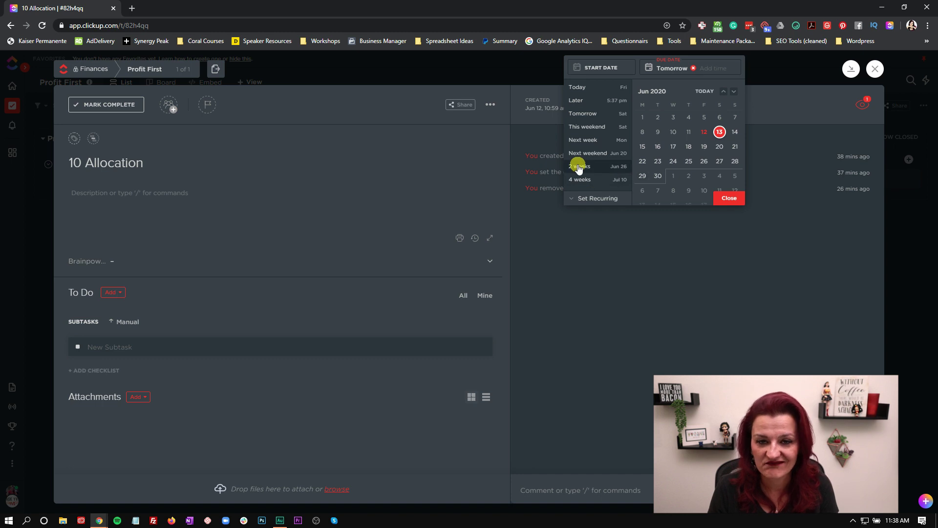
left_click(736, 92)
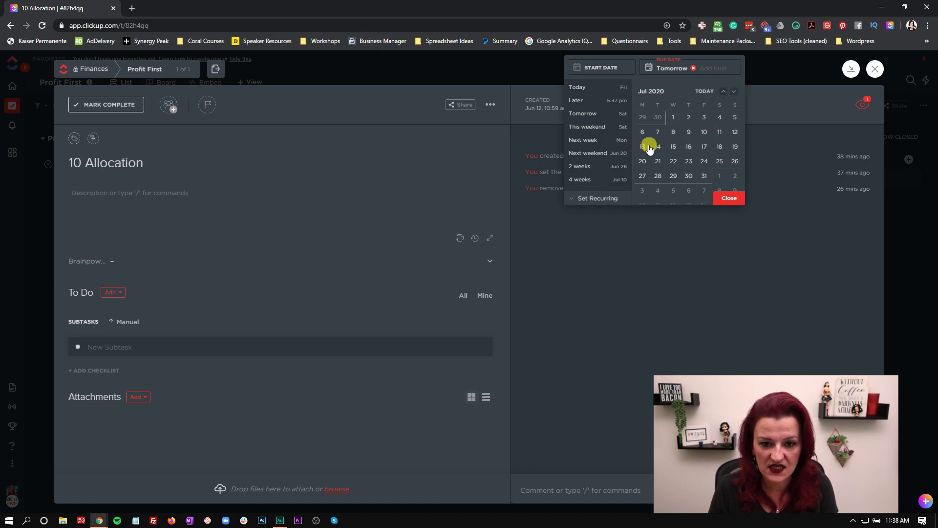
left_click(703, 133)
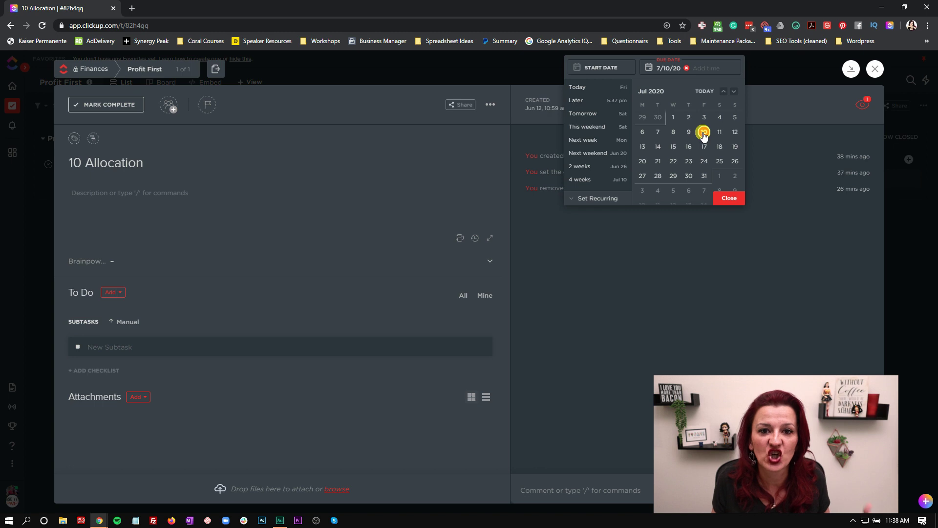
left_click(600, 198)
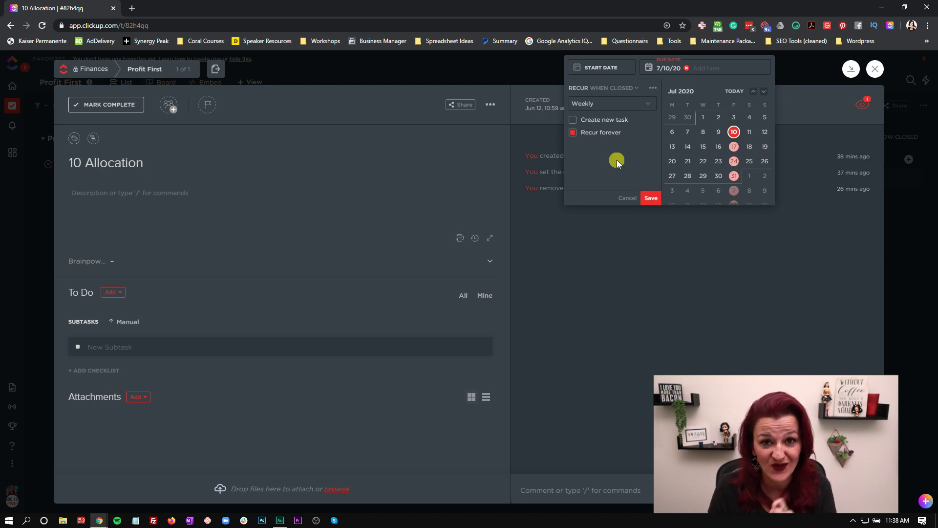
Toggle Recur forever off and back on so the weekly recurrence never ends
left_click(573, 133)
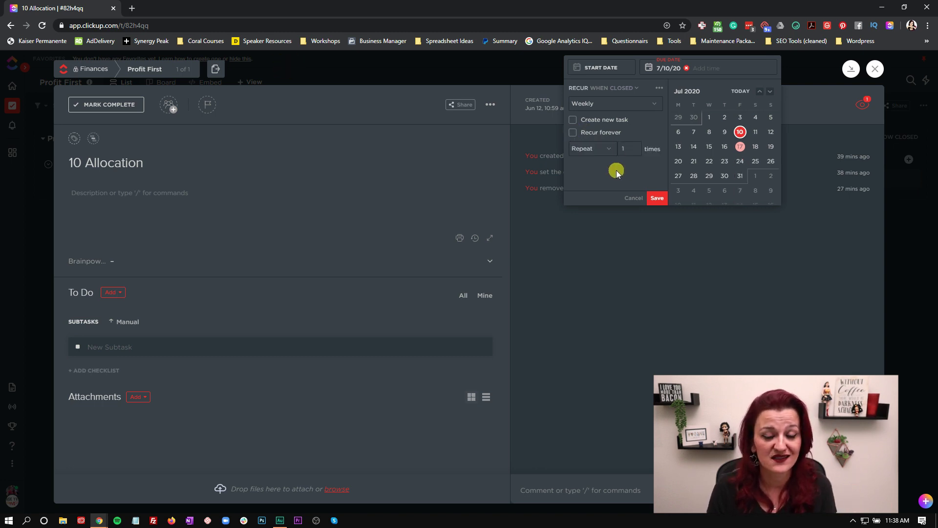
left_click(591, 149)
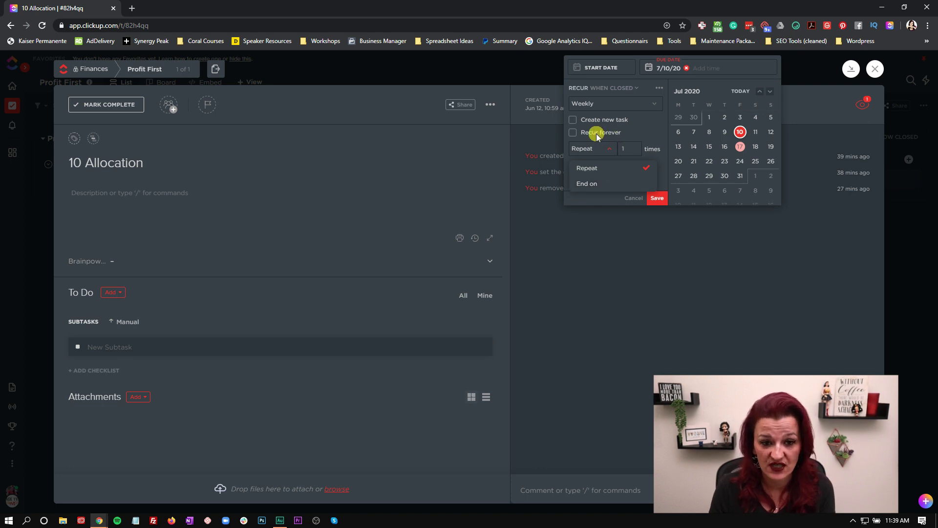
left_click(574, 132)
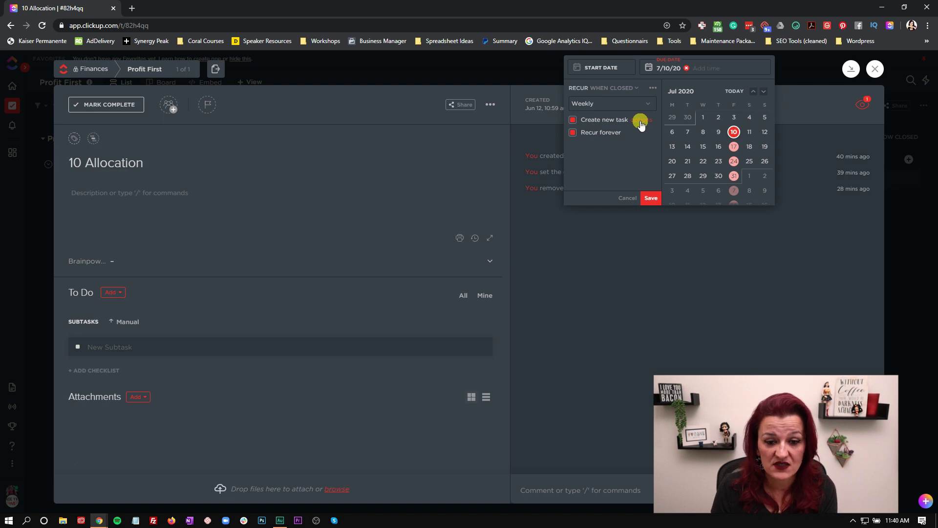
Check the Create new task options, then show the repeat frequency list
left_click(640, 121)
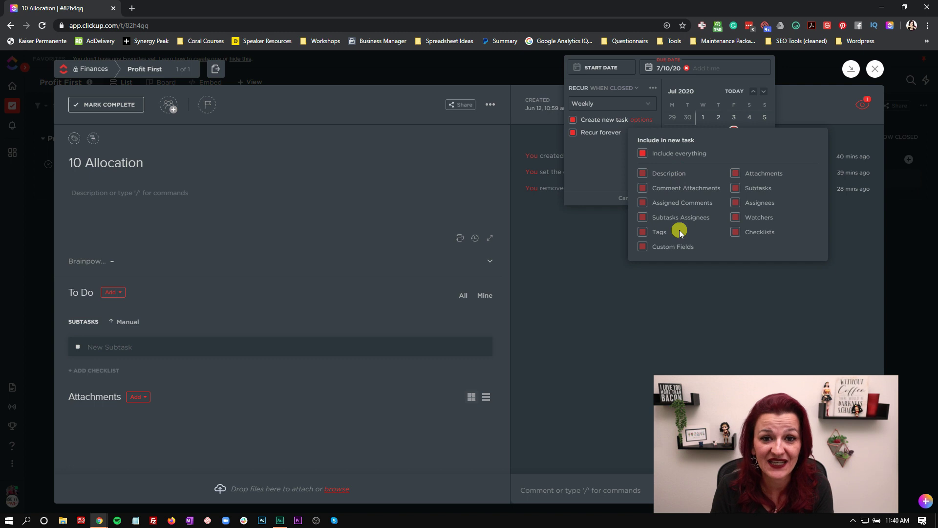
left_click(649, 106)
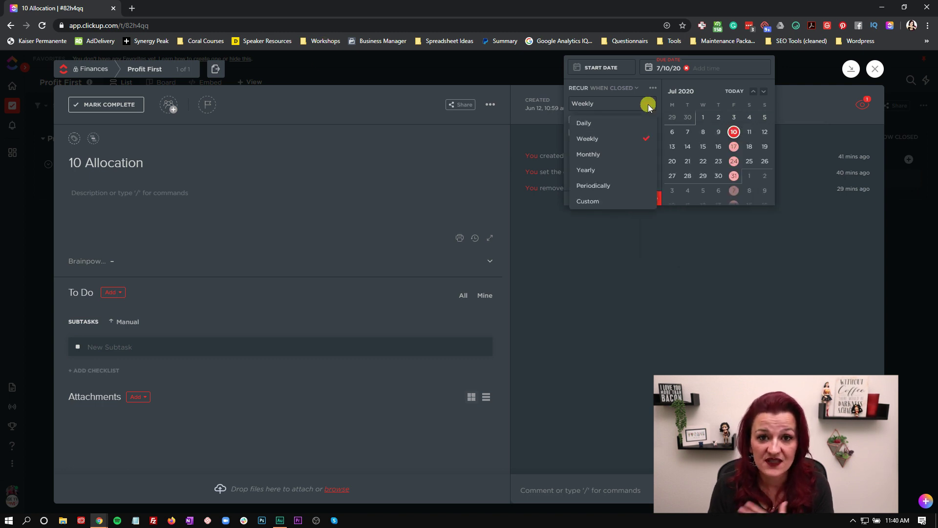
Change the recurrence frequency from Weekly to Monthly
left_click(592, 155)
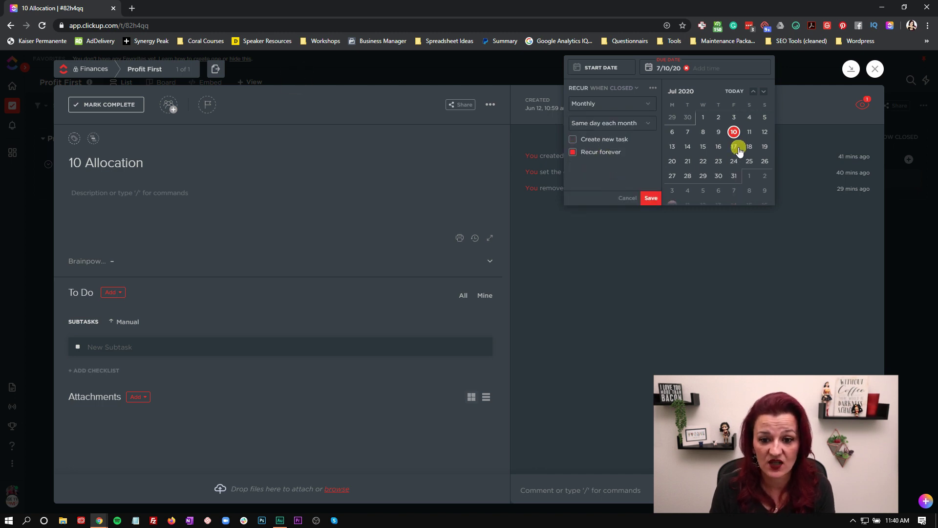
scroll(733, 147, "down", 5)
scroll(723, 147, "down", 3)
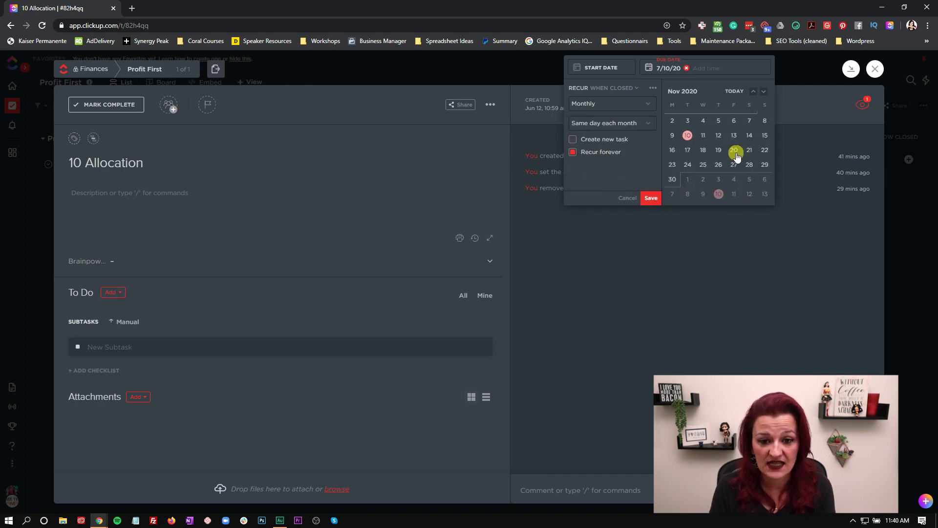
scroll(737, 155, "up", 6)
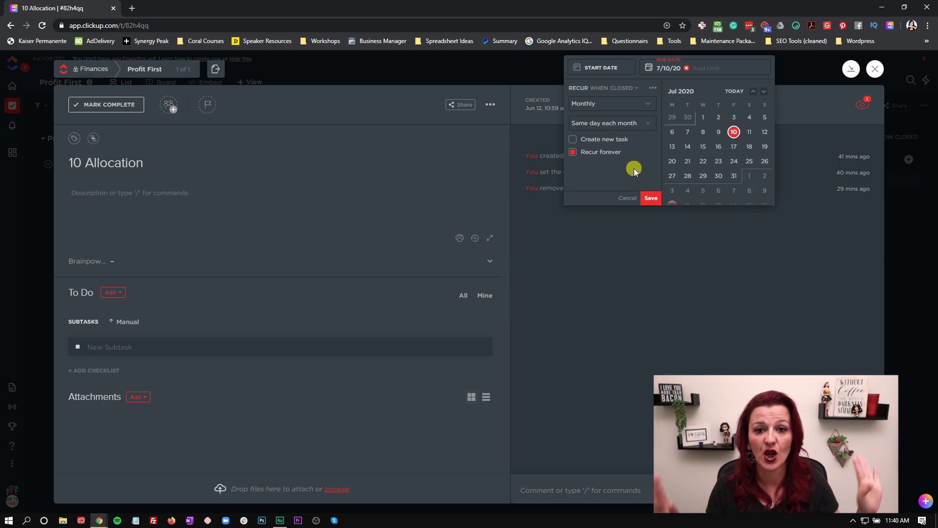
Trigger the recurrence when the task is Done instead of when closed, and review the monthly day options
left_click(630, 88)
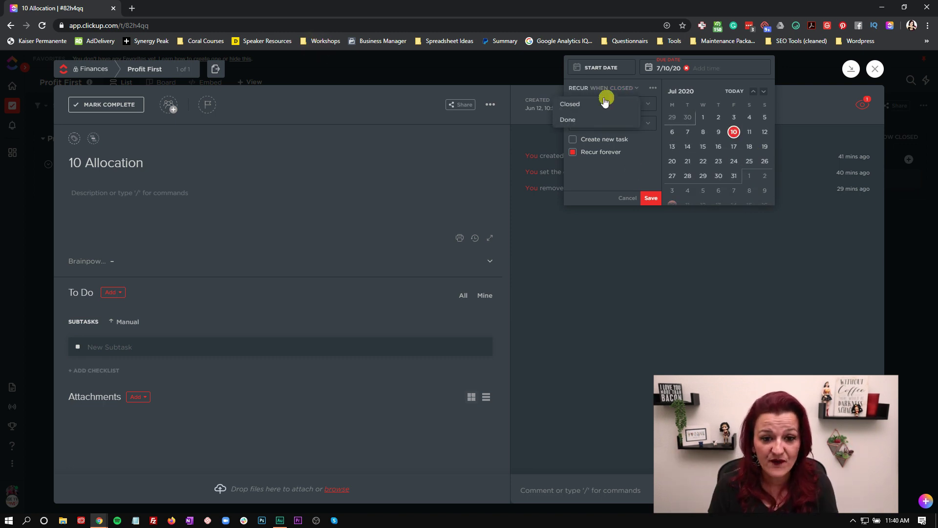
left_click(573, 120)
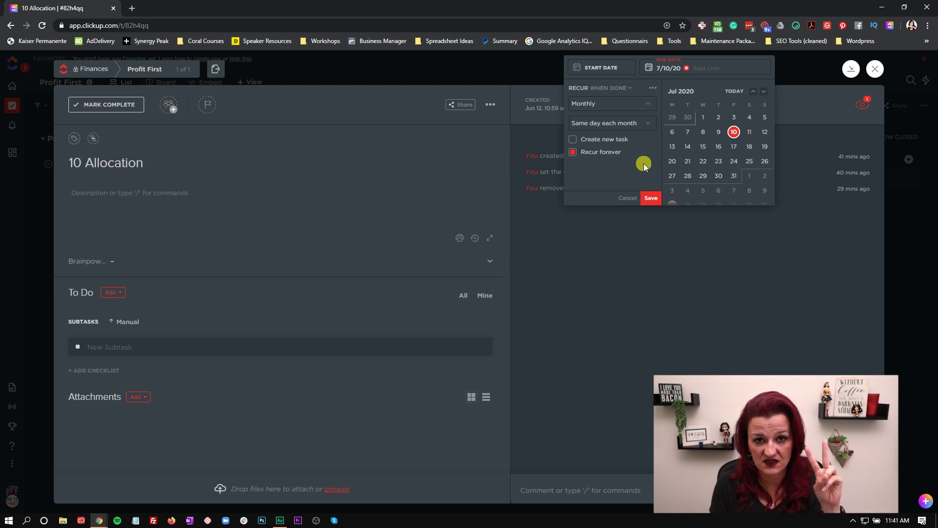
left_click(644, 123)
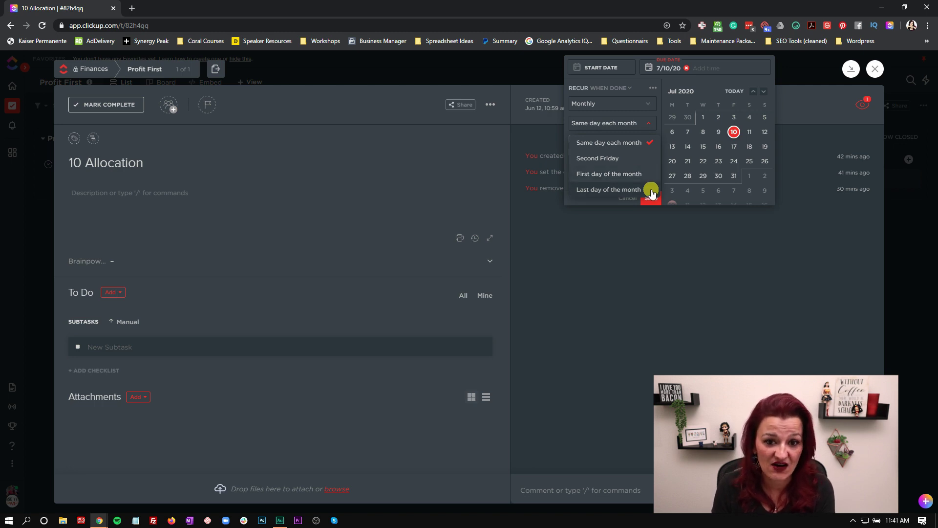
Keep Same day each month, enable Create new task, save the recurrence and close the task
left_click(630, 142)
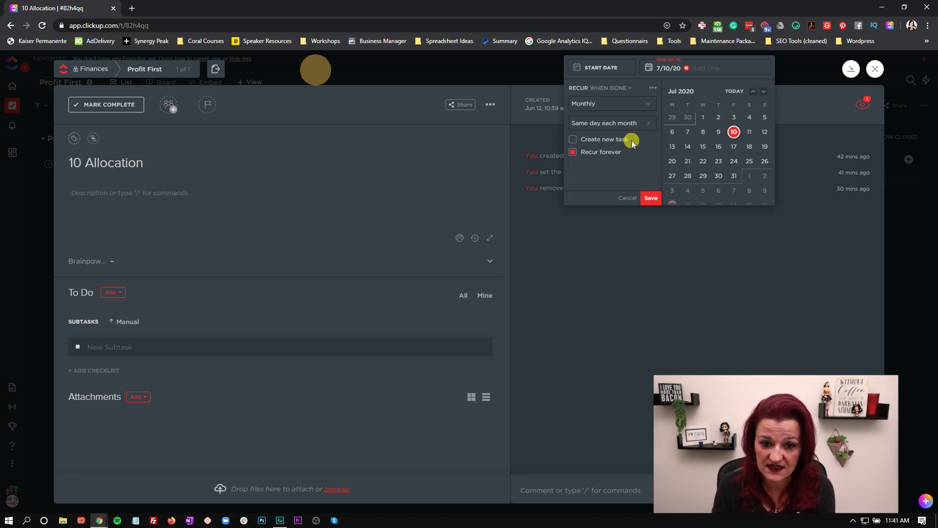
left_click(573, 140)
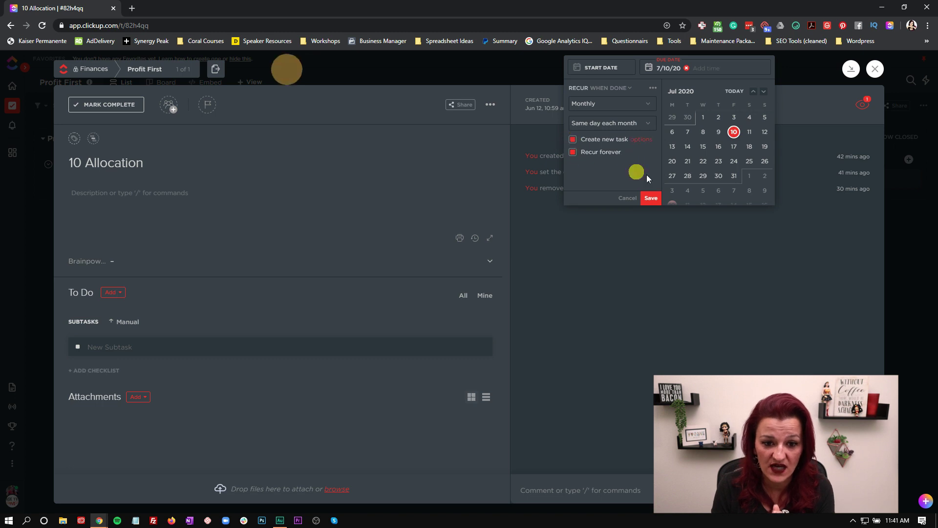
left_click(651, 198)
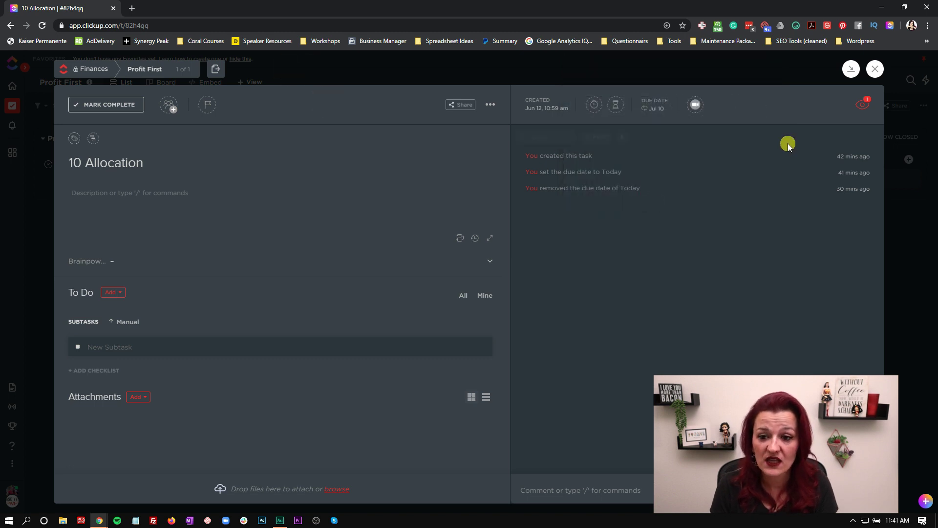
left_click(874, 72)
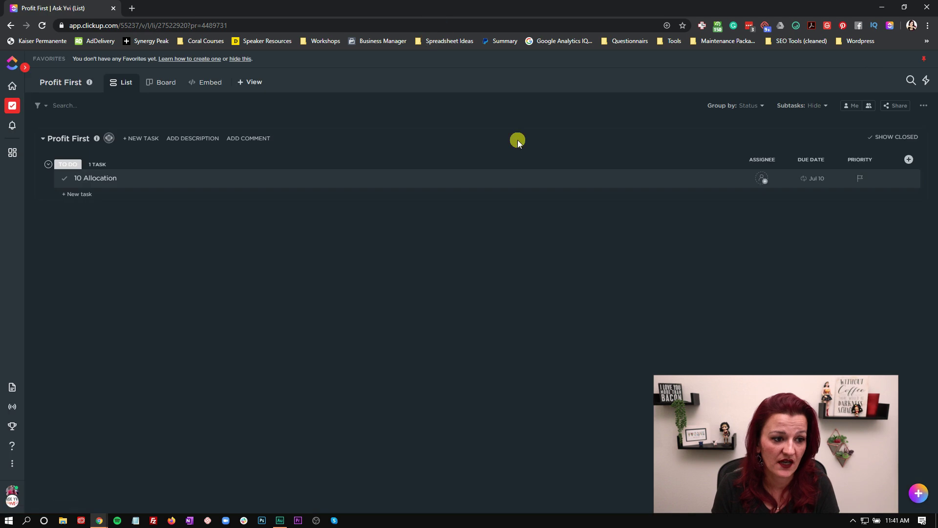
Add a Calendar view to Profit First, advance to August 2020, and open its display settings
left_click(257, 83)
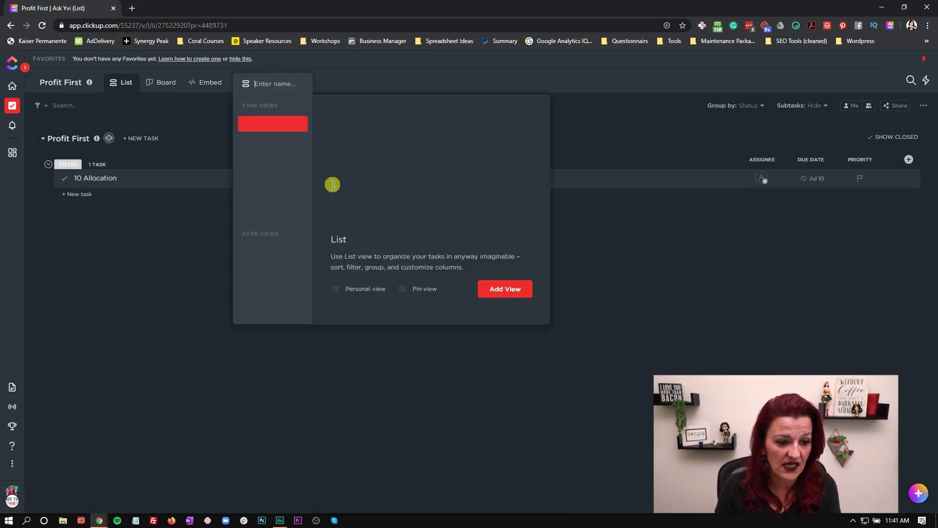
left_click(268, 165)
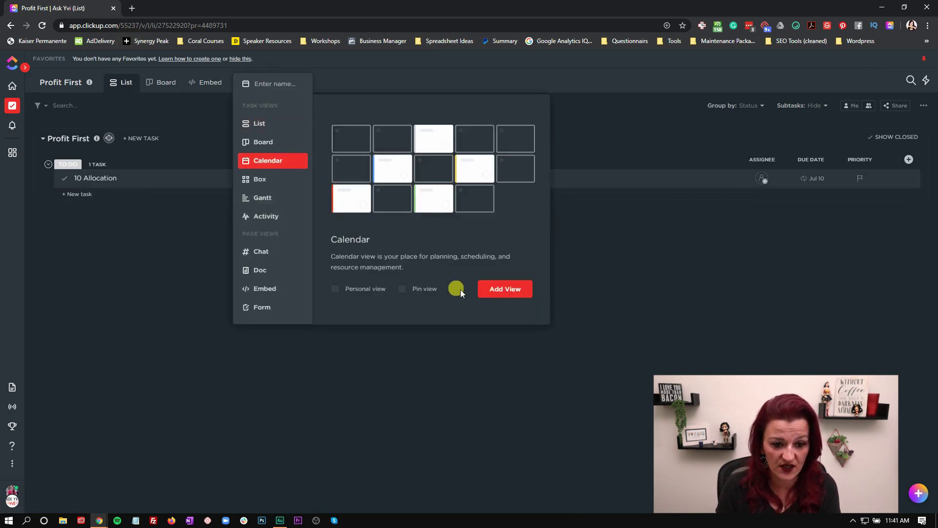
left_click(498, 289)
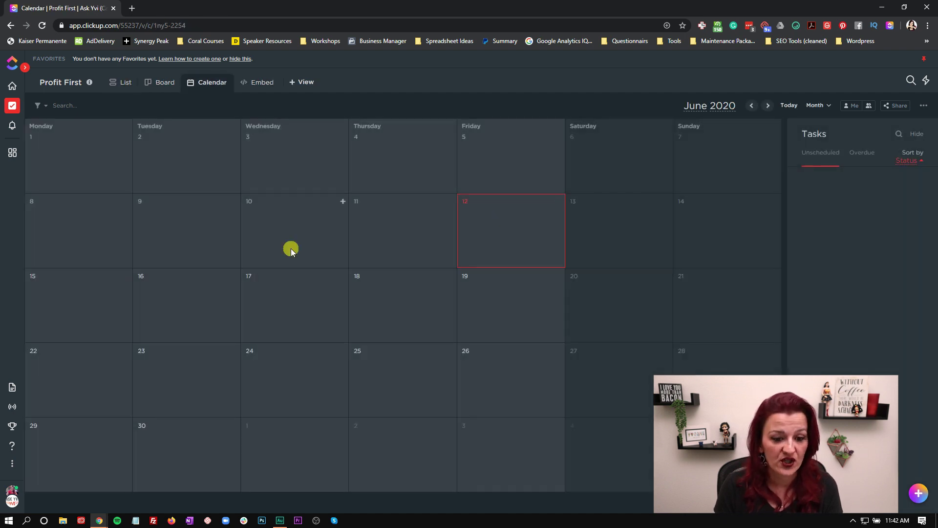
scroll(496, 220, "down", 2)
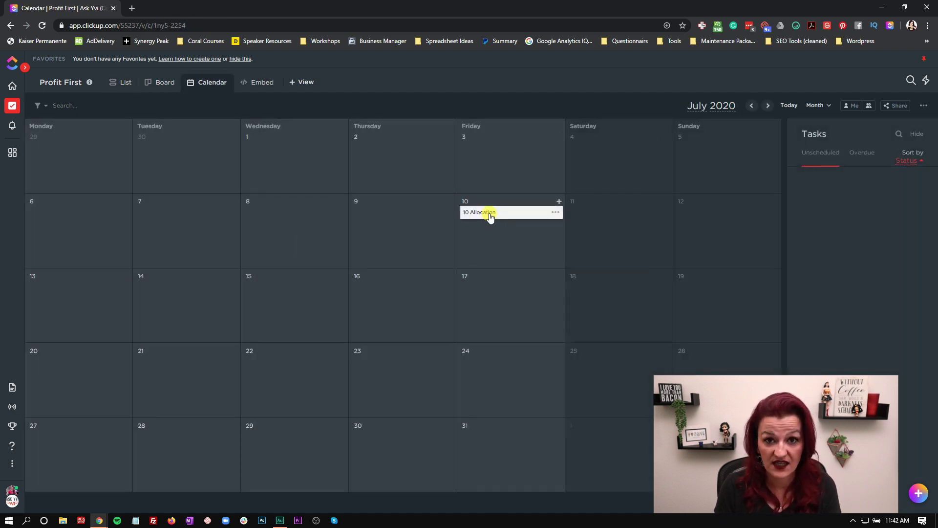
left_click(769, 107)
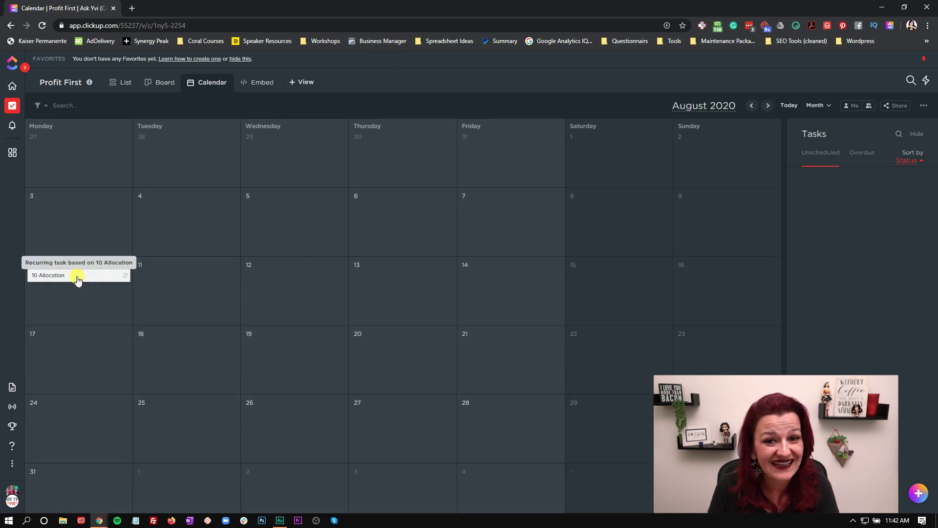
left_click(926, 105)
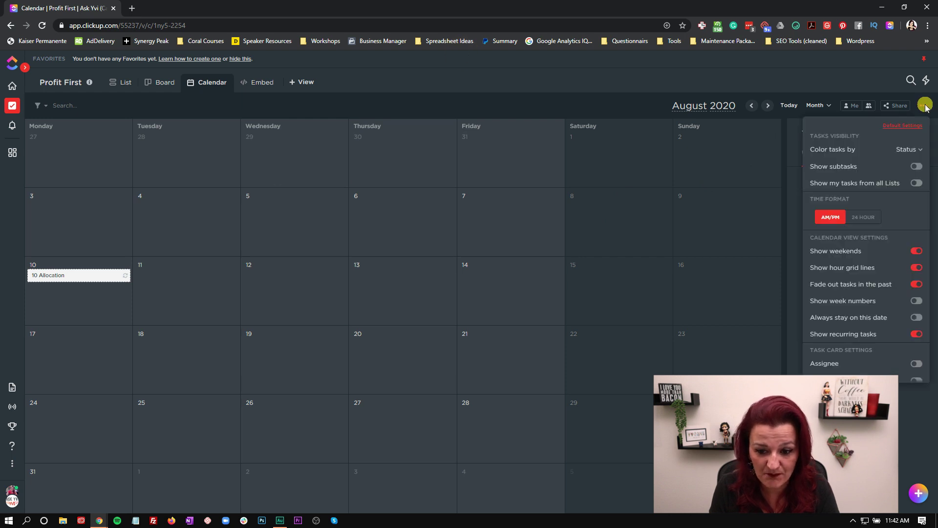